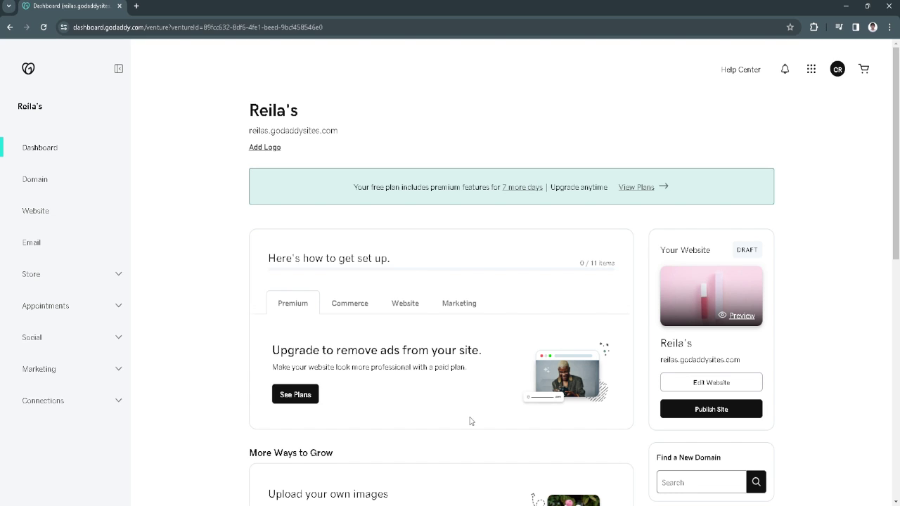
- Go to the Help Center from the dashboard and browse its Domains help topics
{"action": "left_click", "coordinate": [739, 77]}
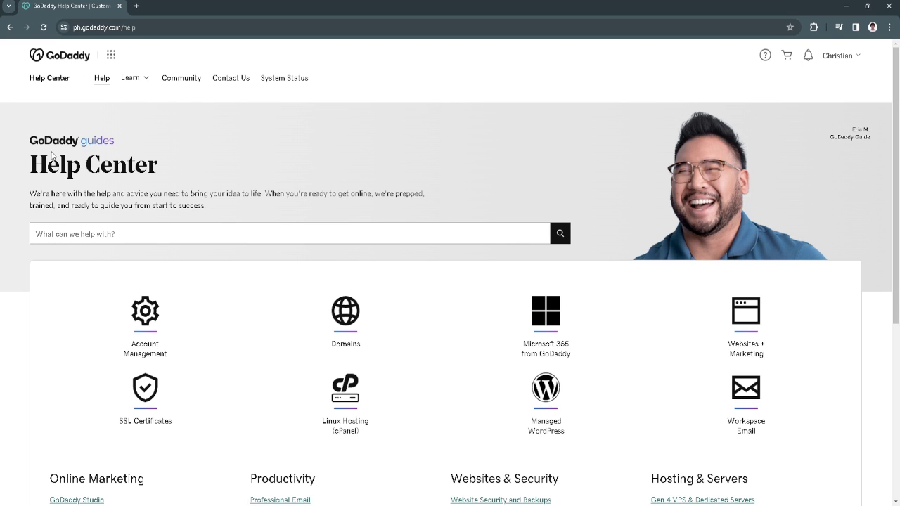
{"action": "left_click", "coordinate": [347, 329]}
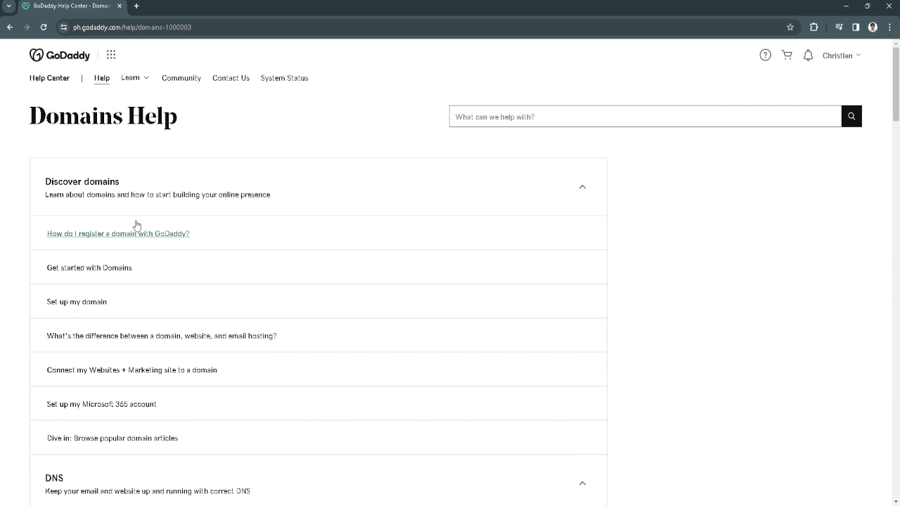
{"action": "scroll", "coordinate": [327, 307], "scroll_direction": "down", "scroll_amount": 2}
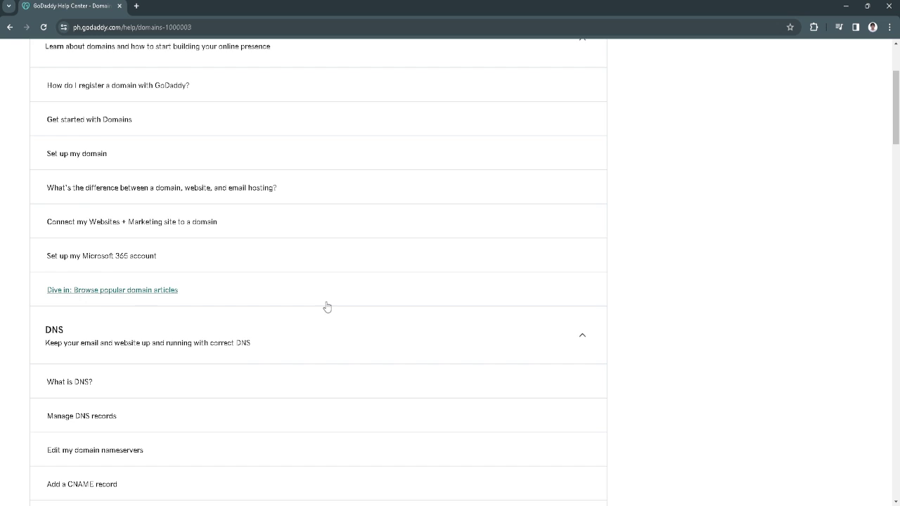
{"action": "scroll", "coordinate": [326, 307], "scroll_direction": "up", "scroll_amount": 1}
{"action": "scroll", "coordinate": [307, 309], "scroll_direction": "up", "scroll_amount": 1}
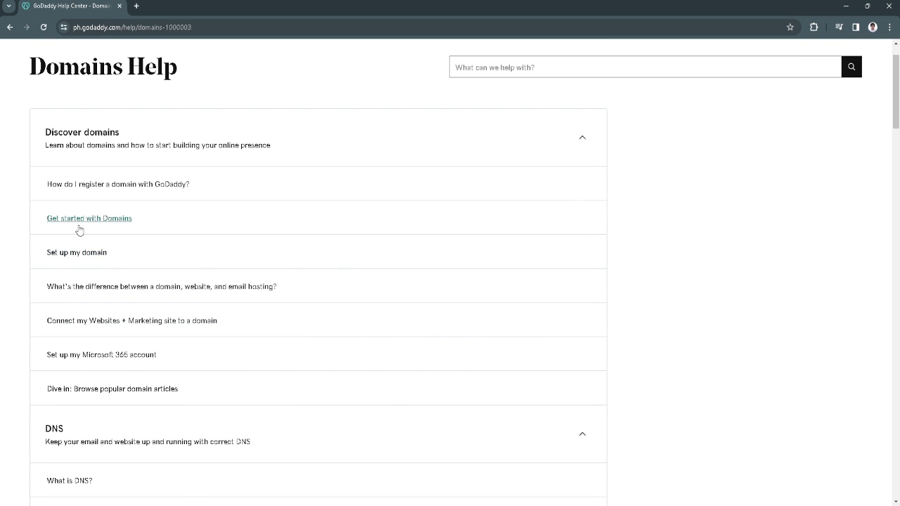
{"action": "scroll", "coordinate": [80, 231], "scroll_direction": "up", "scroll_amount": 1}
- Search the Domains Help for 'reset'
{"action": "left_click", "coordinate": [466, 116]}
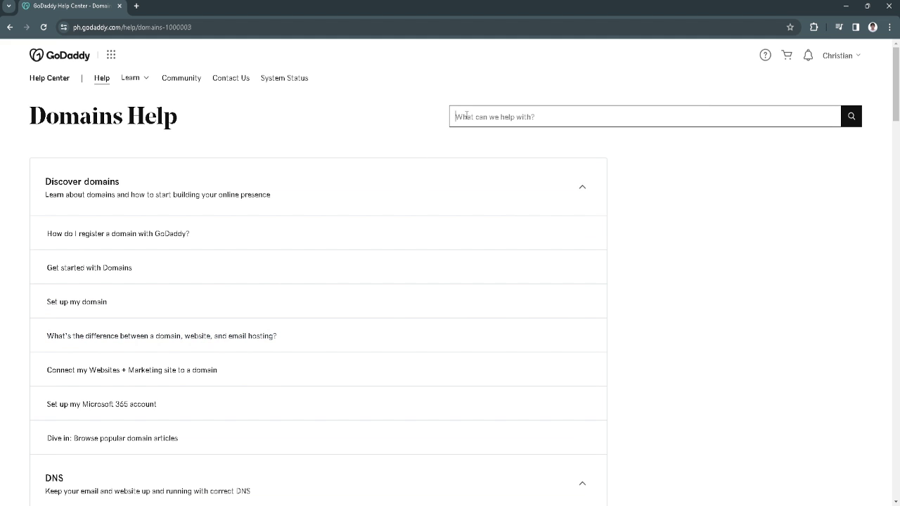
{"action": "type", "text": "reset"}
{"action": "key", "text": "Return"}
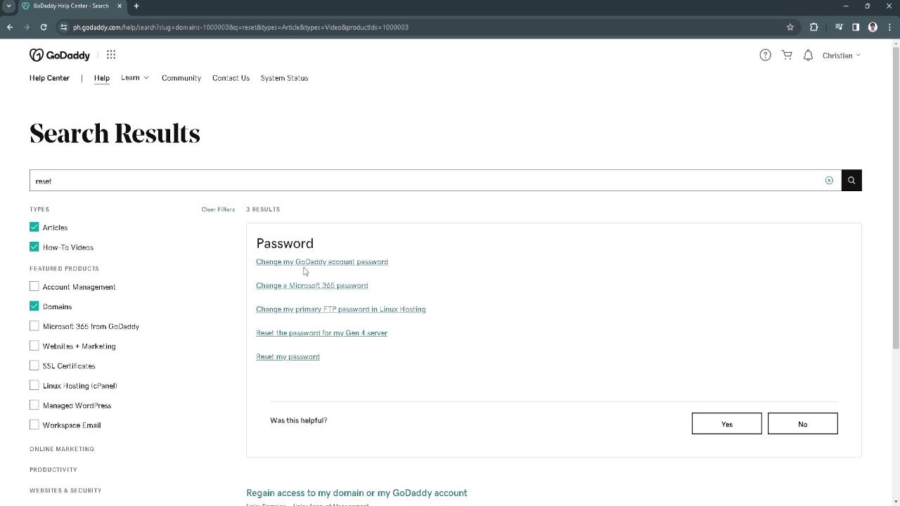
{"action": "scroll", "coordinate": [320, 351], "scroll_direction": "down", "scroll_amount": 1}
{"action": "scroll", "coordinate": [325, 369], "scroll_direction": "down", "scroll_amount": 2}
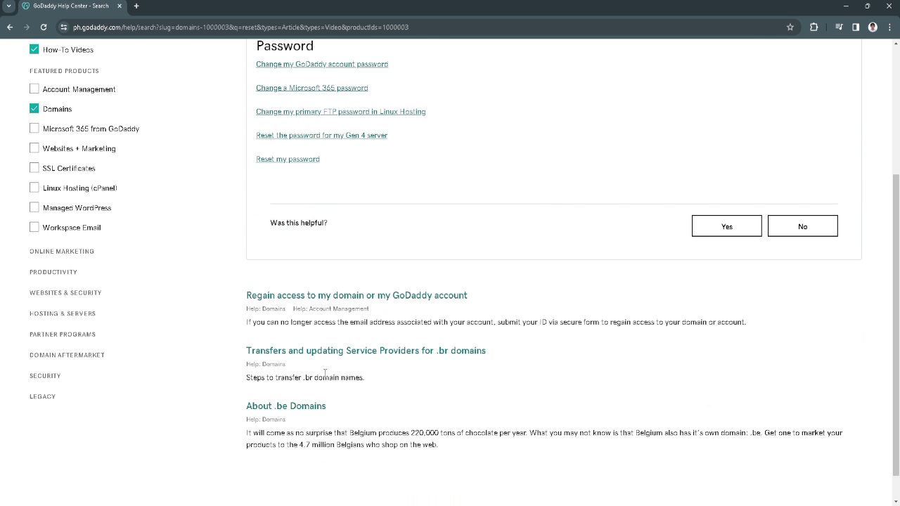
{"action": "scroll", "coordinate": [326, 371], "scroll_direction": "up", "scroll_amount": 3}
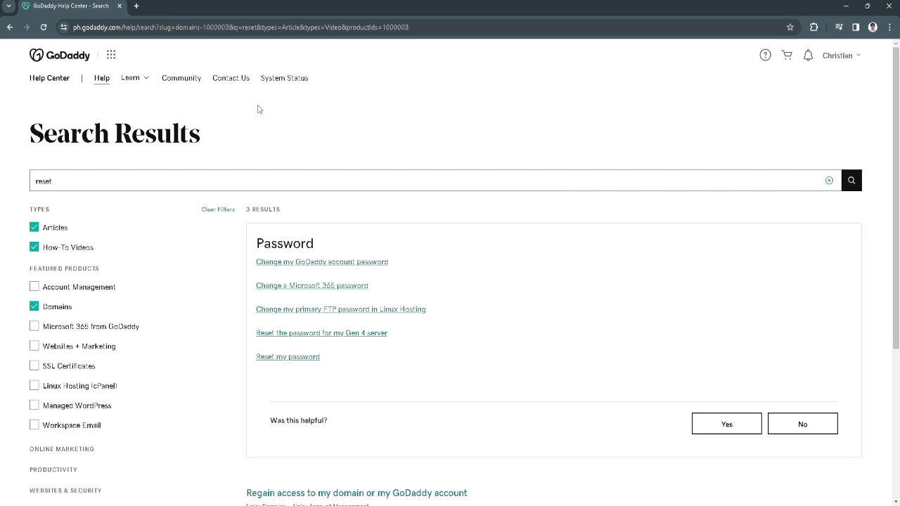
- Choose Contact Us in the Help Center navigation to reach support
{"action": "left_click", "coordinate": [229, 82]}
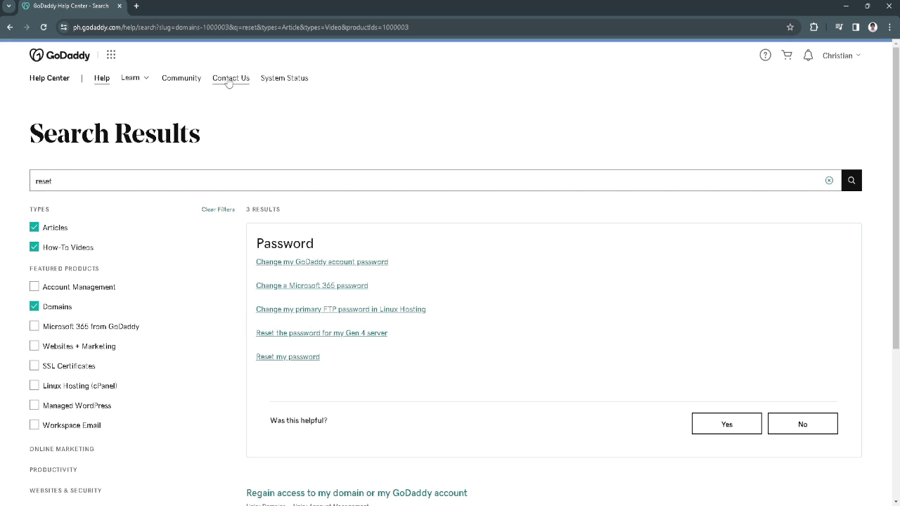